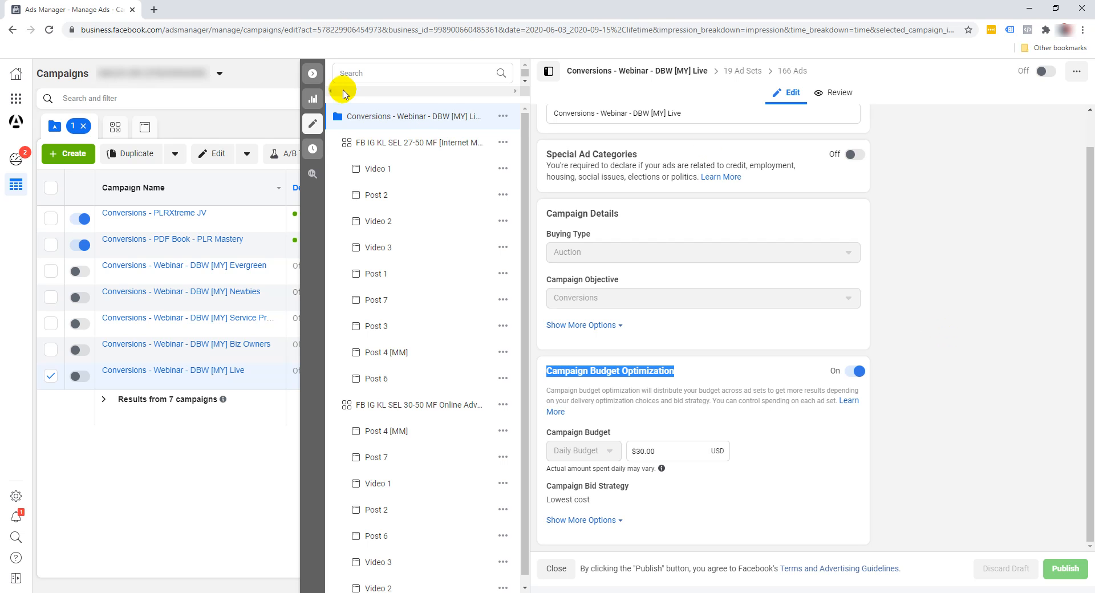
- Close the campaign editor and review the ad sets of the Conversions - Webinar - DBW [MY] Live campaign
click(313, 74)
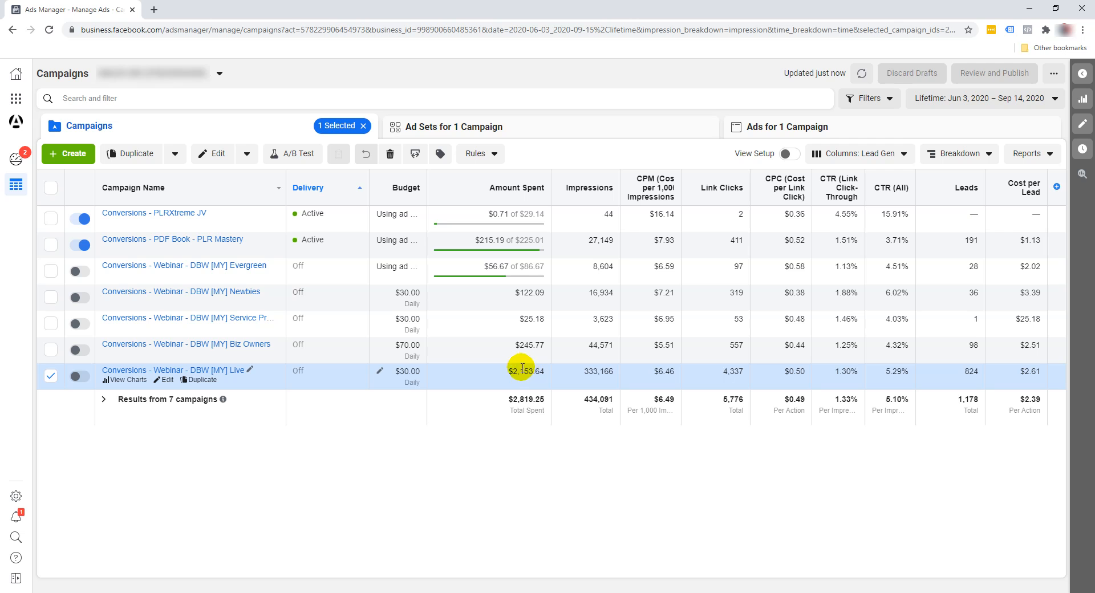
click(494, 127)
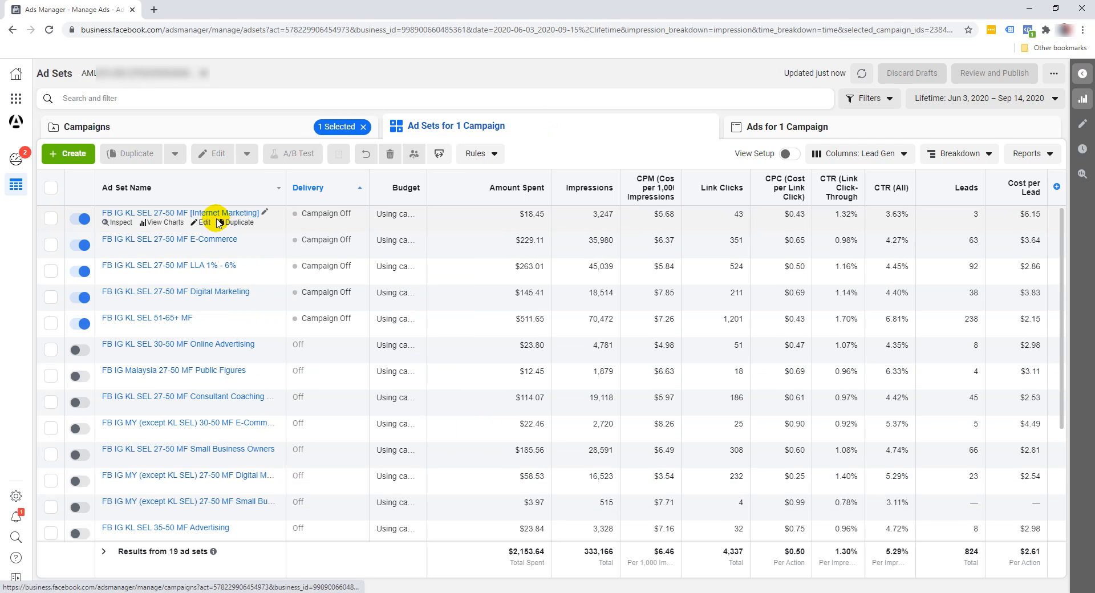
scroll(183, 488, down, 3)
scroll(183, 492, up, 3)
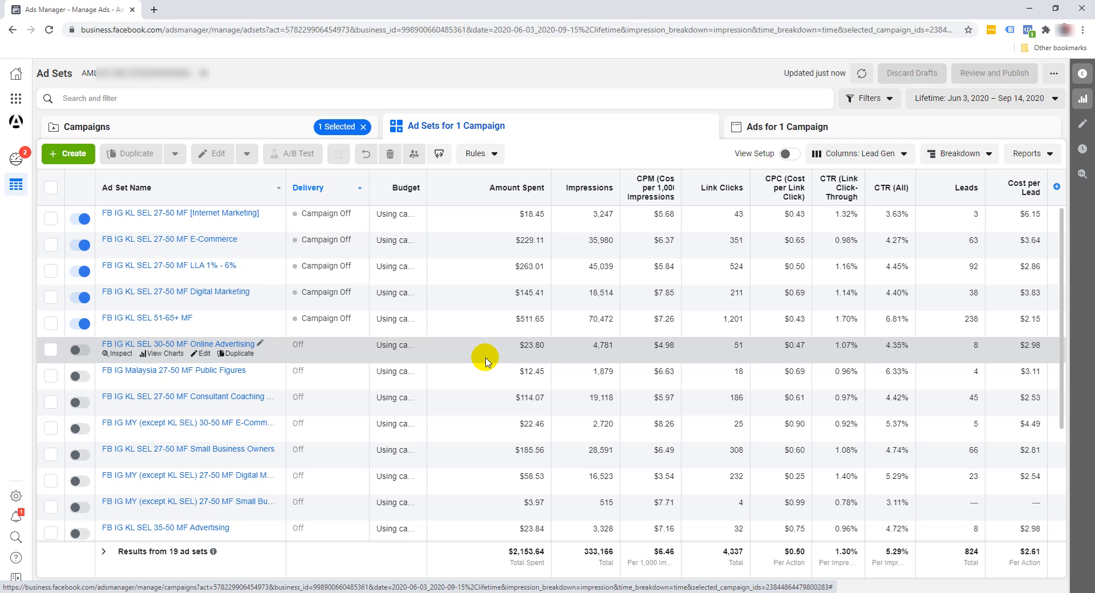
- Turn off the FB IG KL SEL 27-50 MF ad sets for Internet Marketing, E-Commerce and Digital Marketing, and publish the changes
click(78, 218)
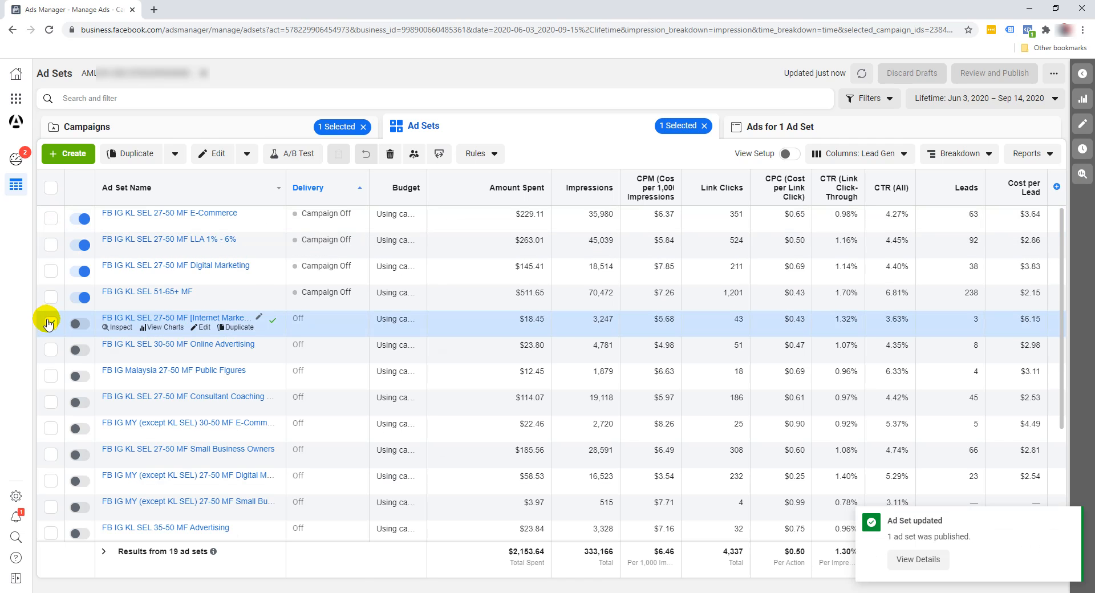
click(49, 320)
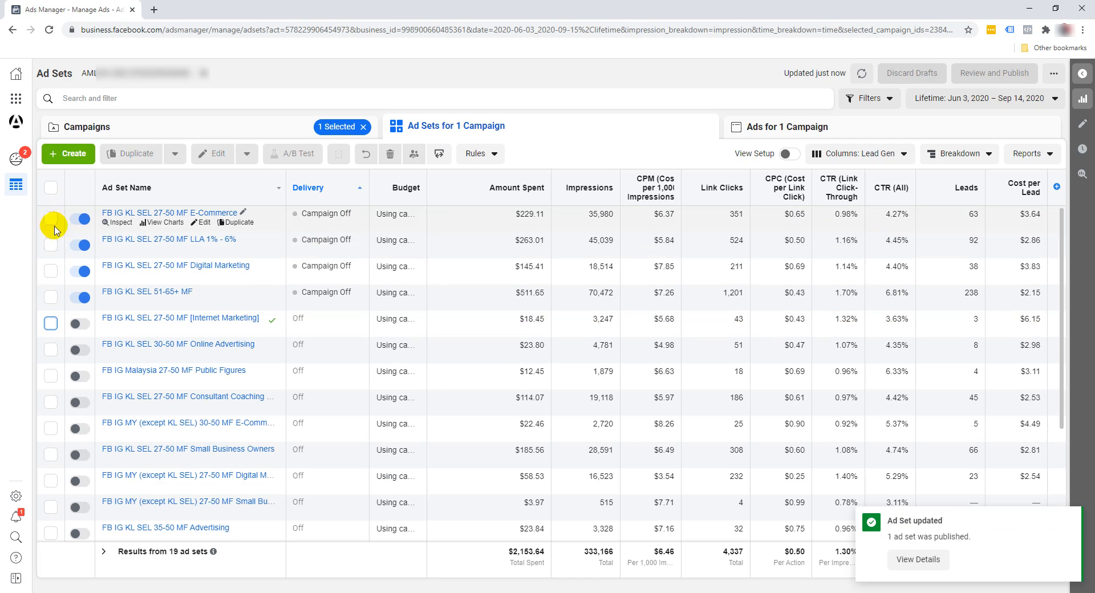
click(50, 218)
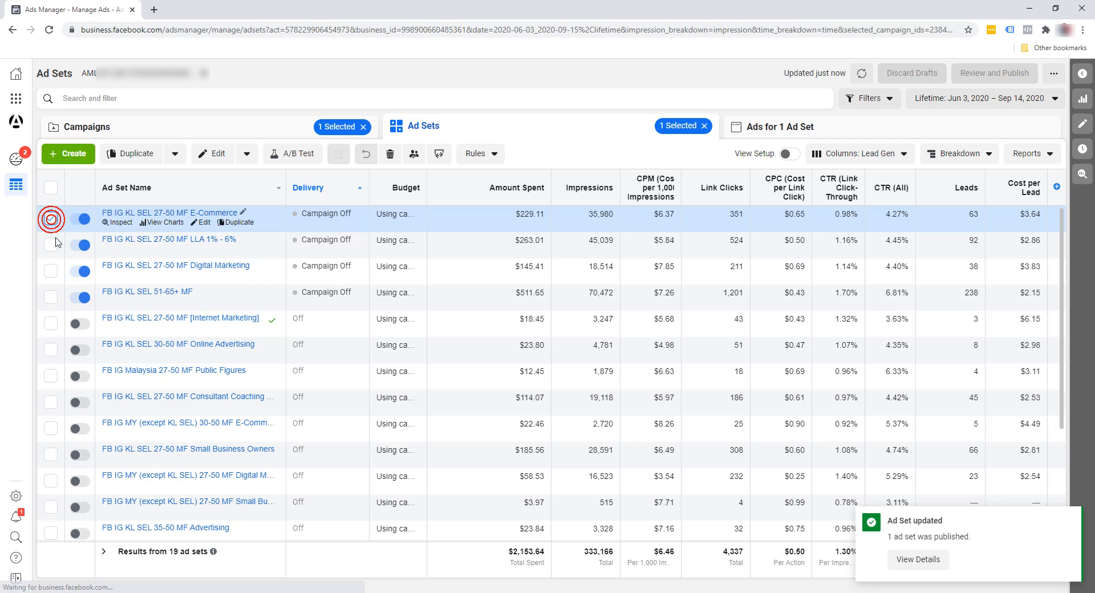
click(51, 270)
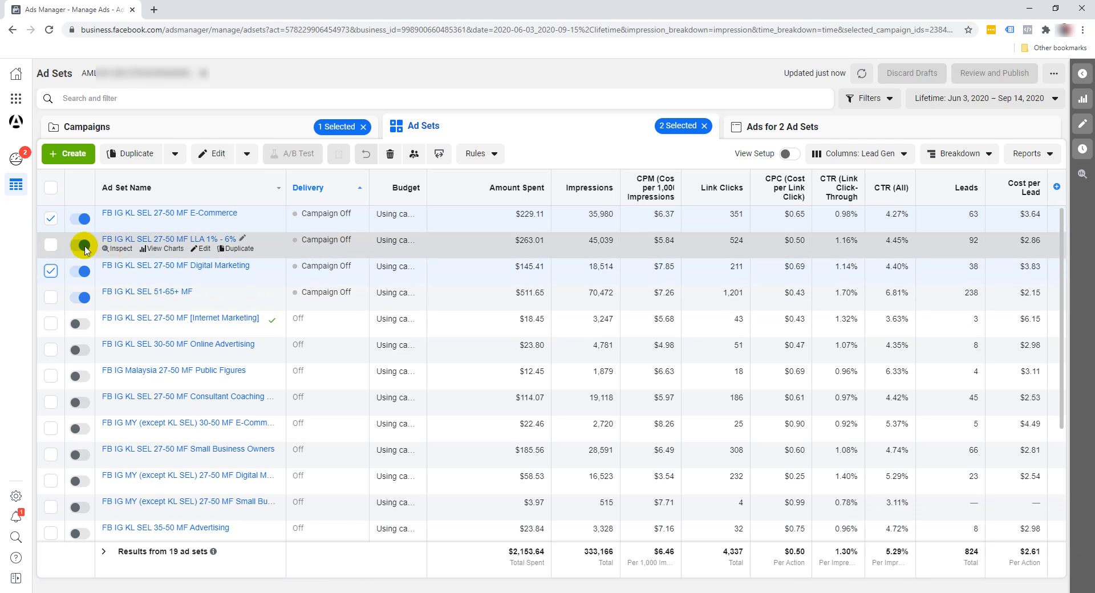
click(244, 156)
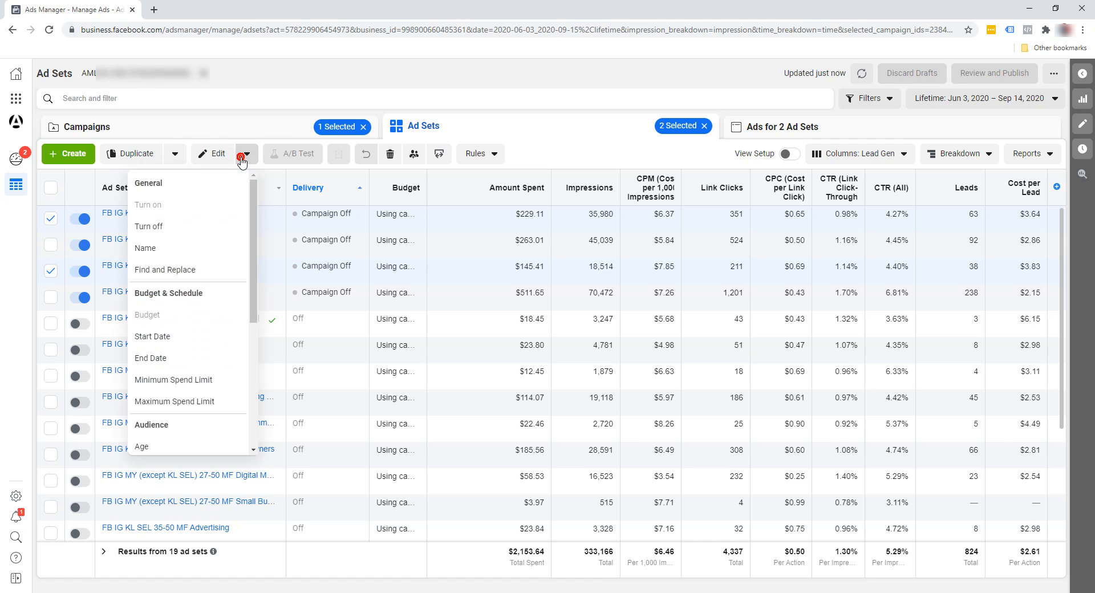
click(211, 226)
click(635, 268)
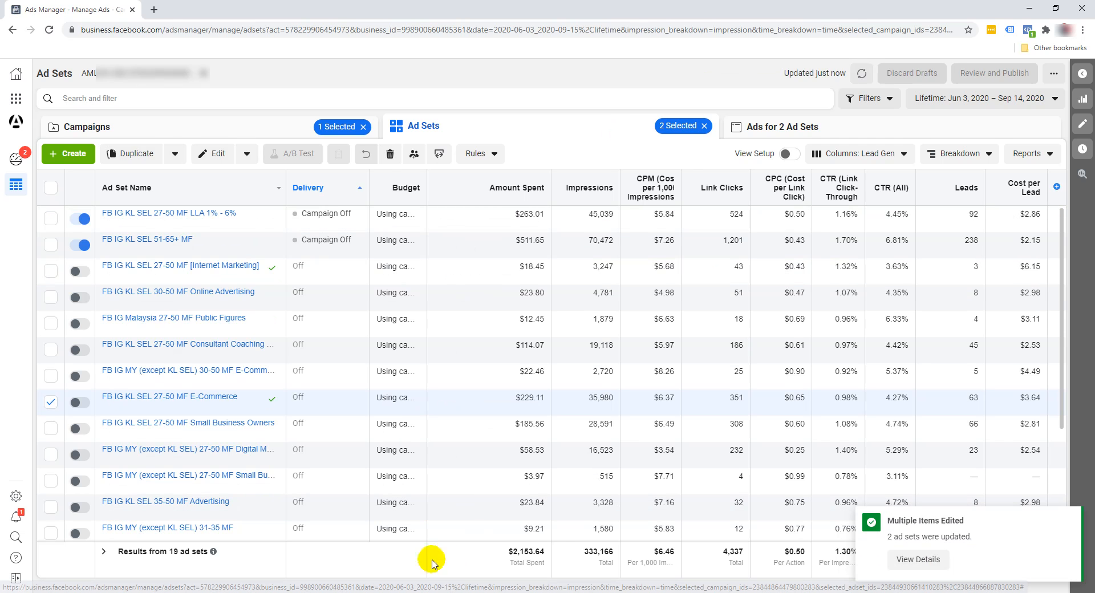
click(1068, 515)
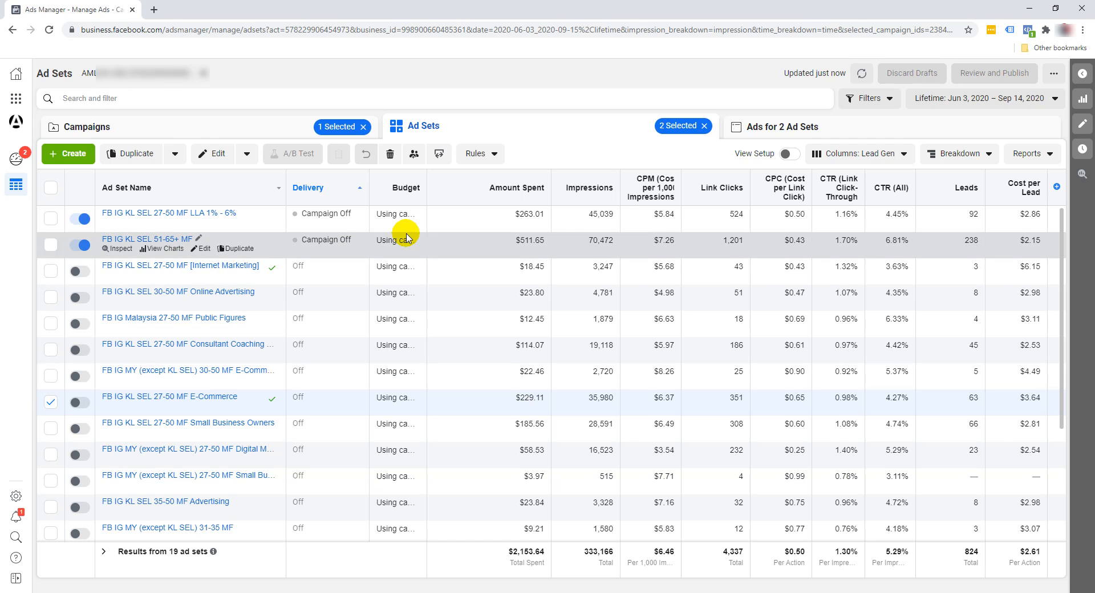
- Clear the selection, turn on the 12 ad sets whose cost per lead is at most $3.07, and publish
click(50, 190)
click(50, 188)
click(50, 187)
click(50, 187)
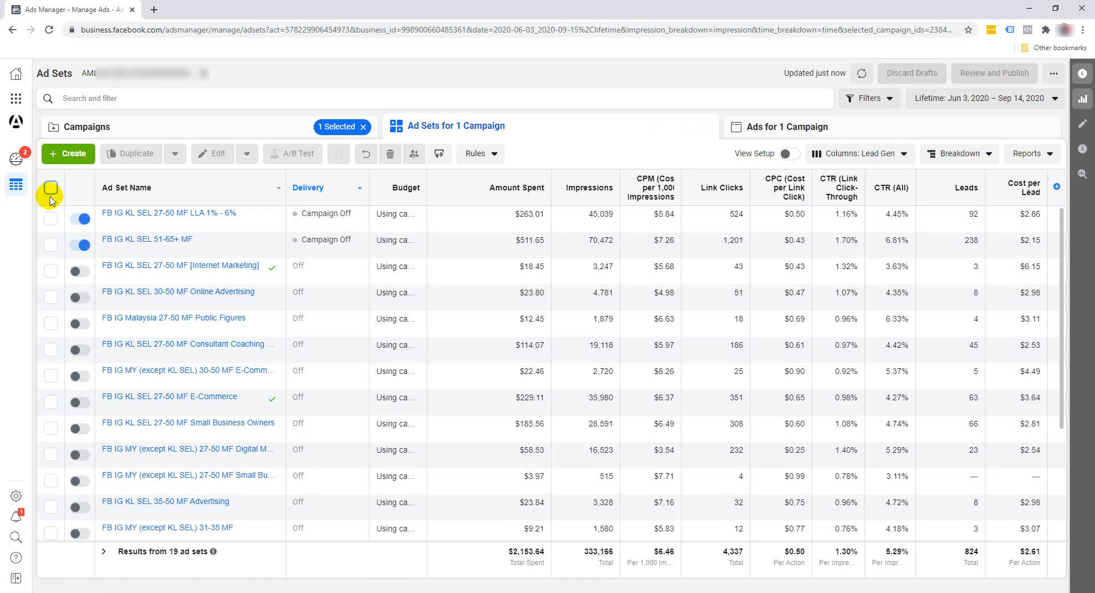
click(50, 245)
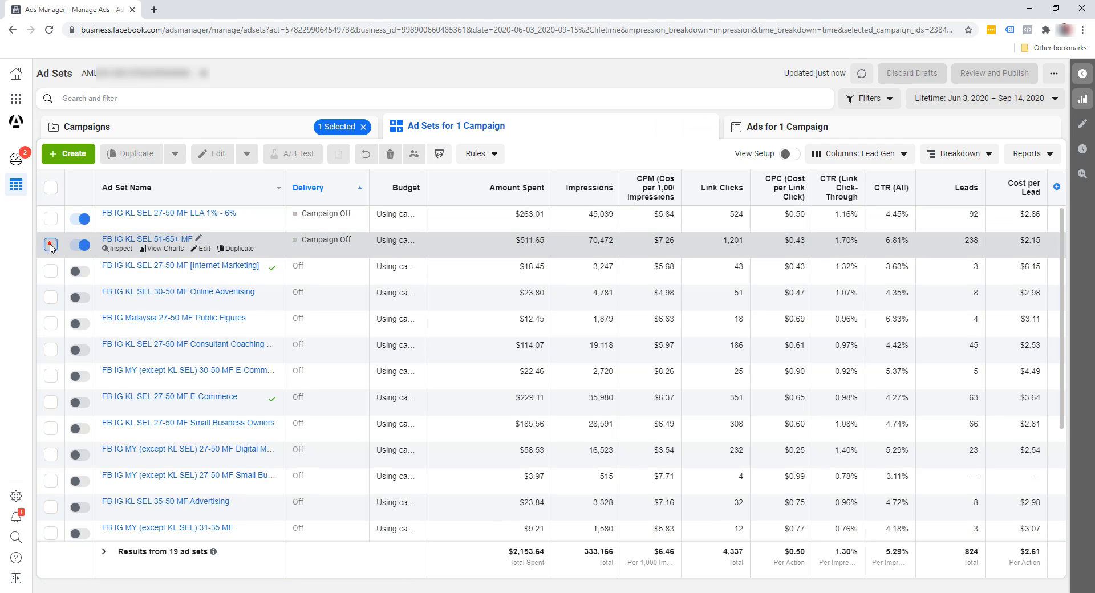
click(50, 220)
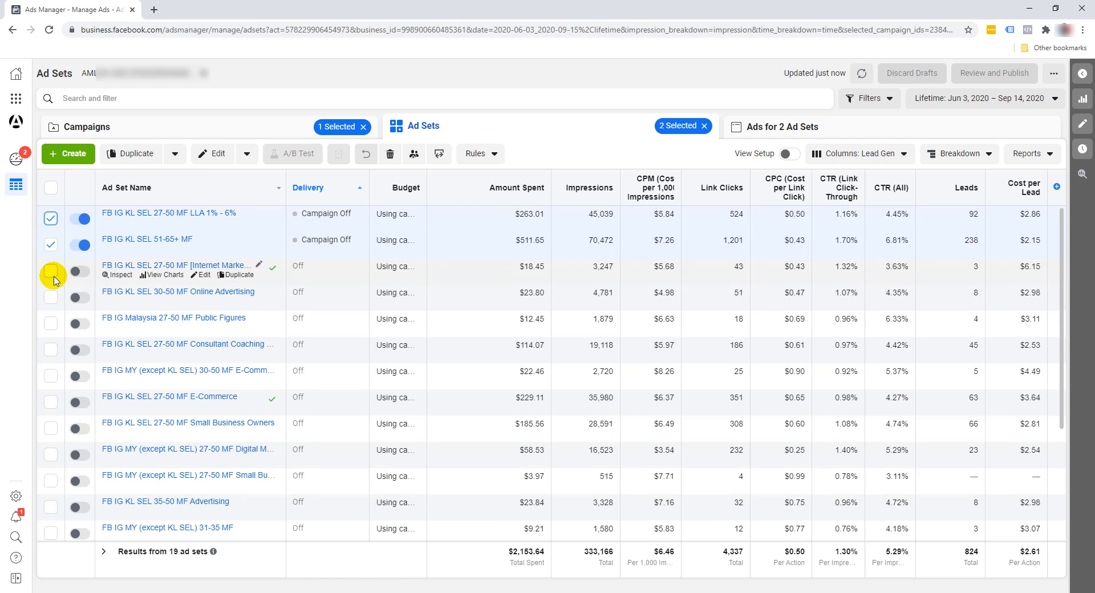
click(51, 298)
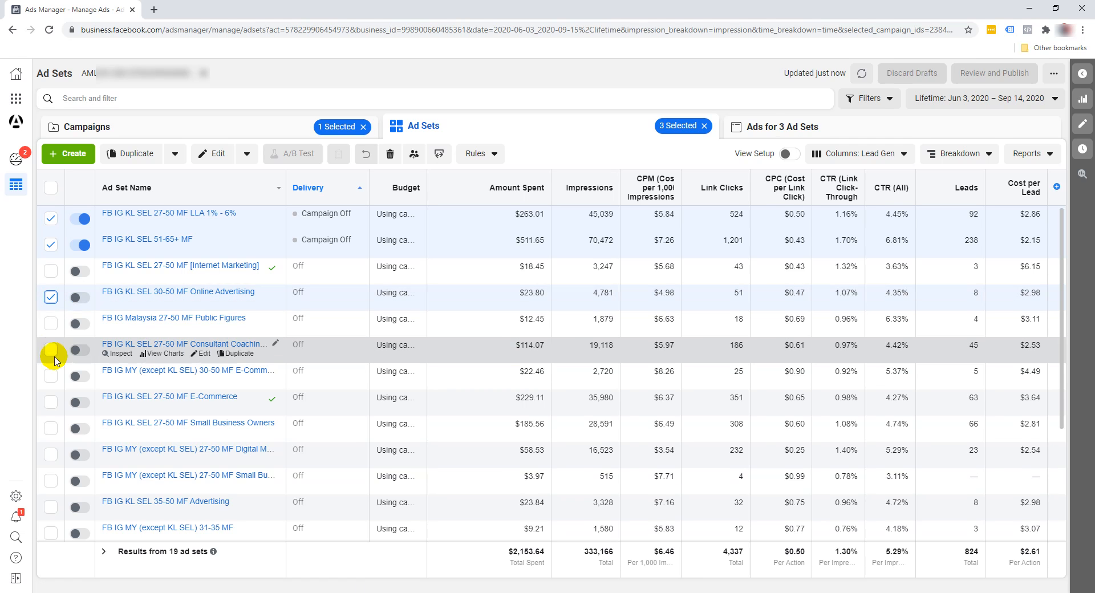
click(50, 349)
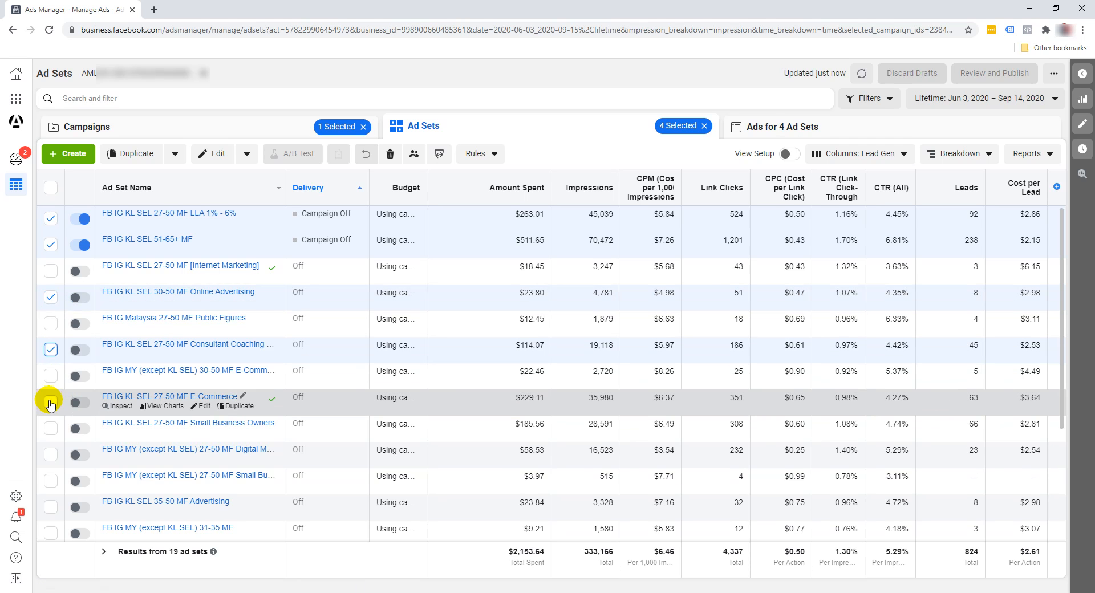
click(51, 428)
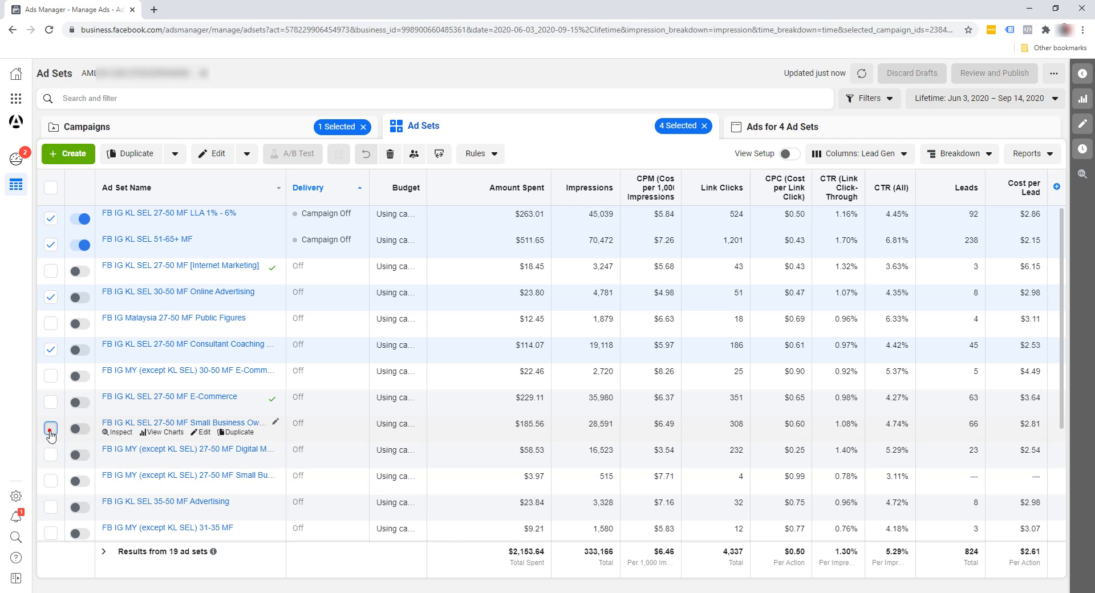
click(51, 454)
scroll(52, 461, down, 1)
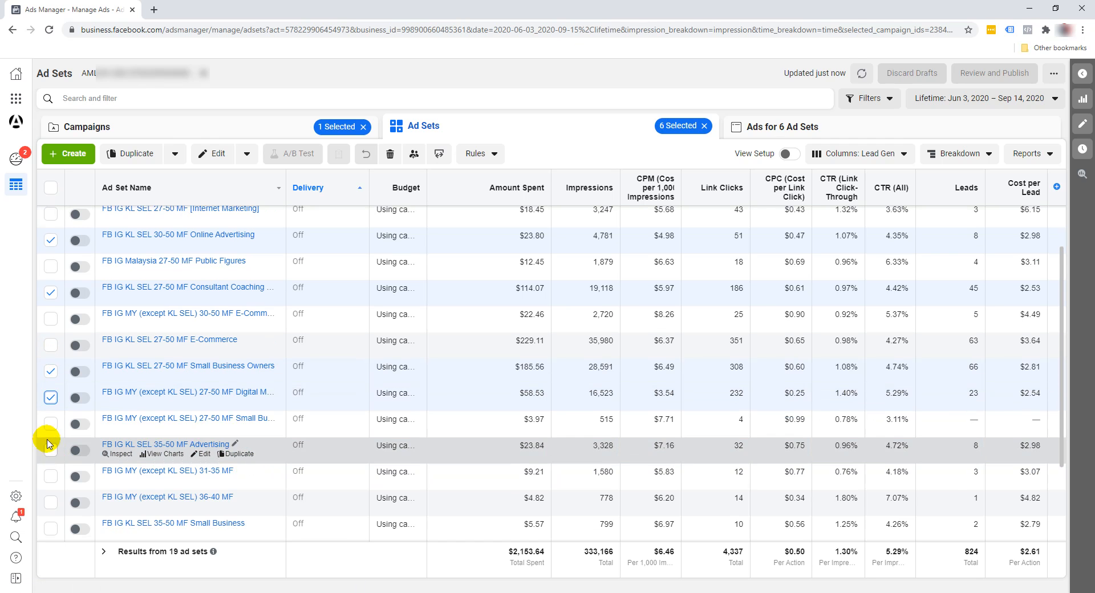
click(51, 452)
scroll(51, 462, down, 2)
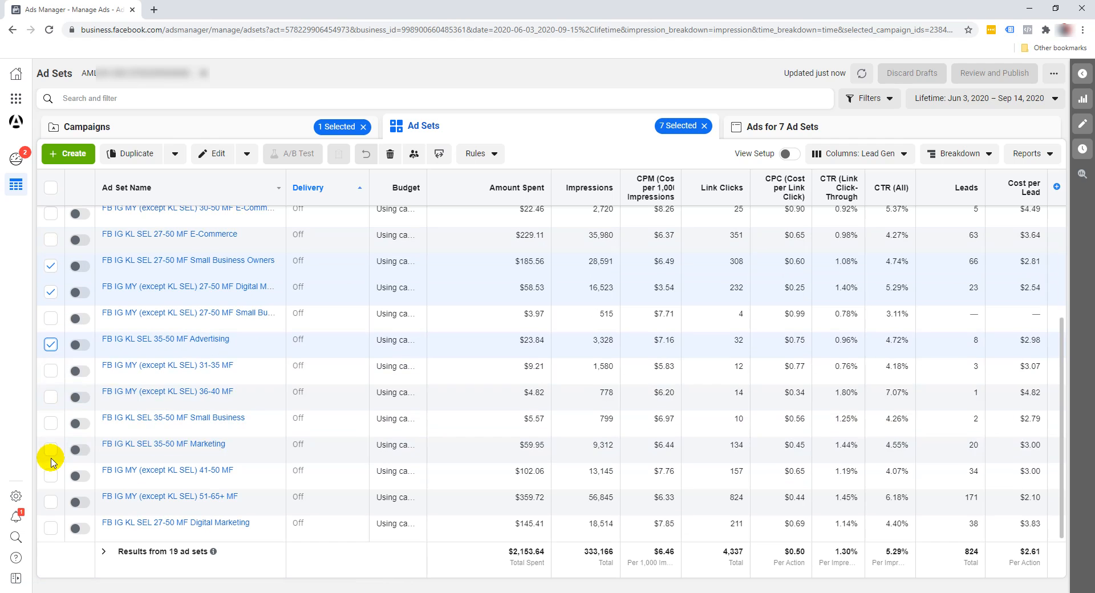
click(51, 372)
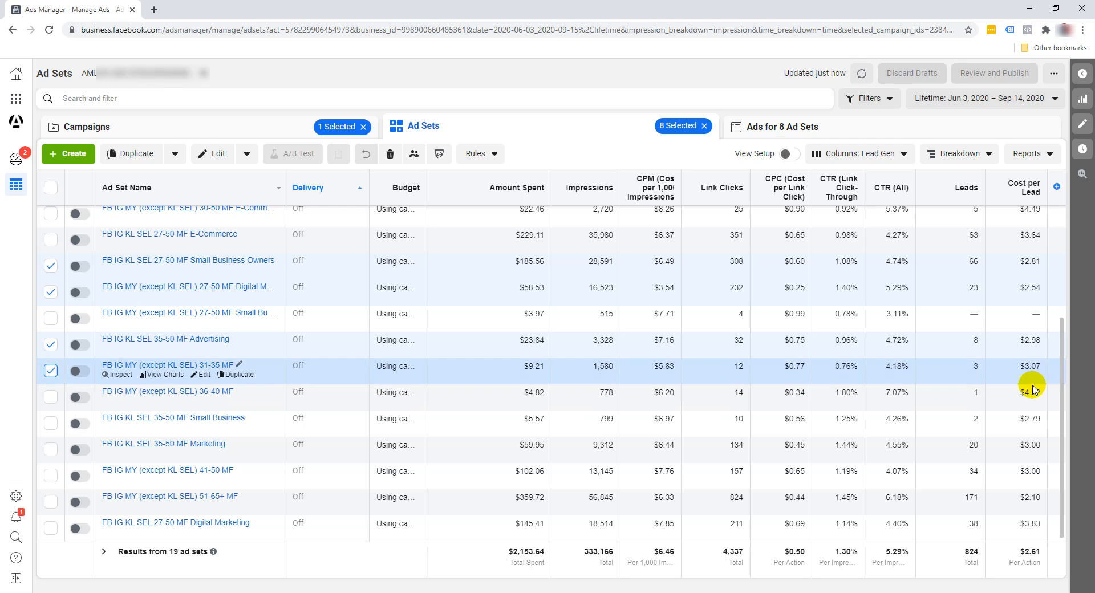
click(51, 423)
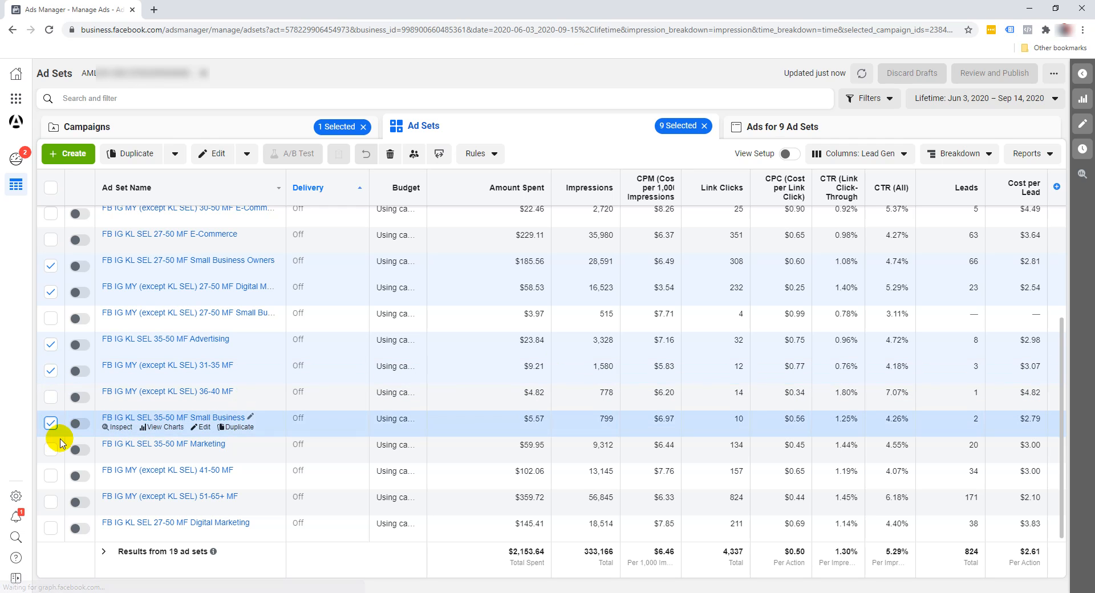
click(50, 450)
click(50, 477)
click(51, 502)
scroll(217, 354, up, 3)
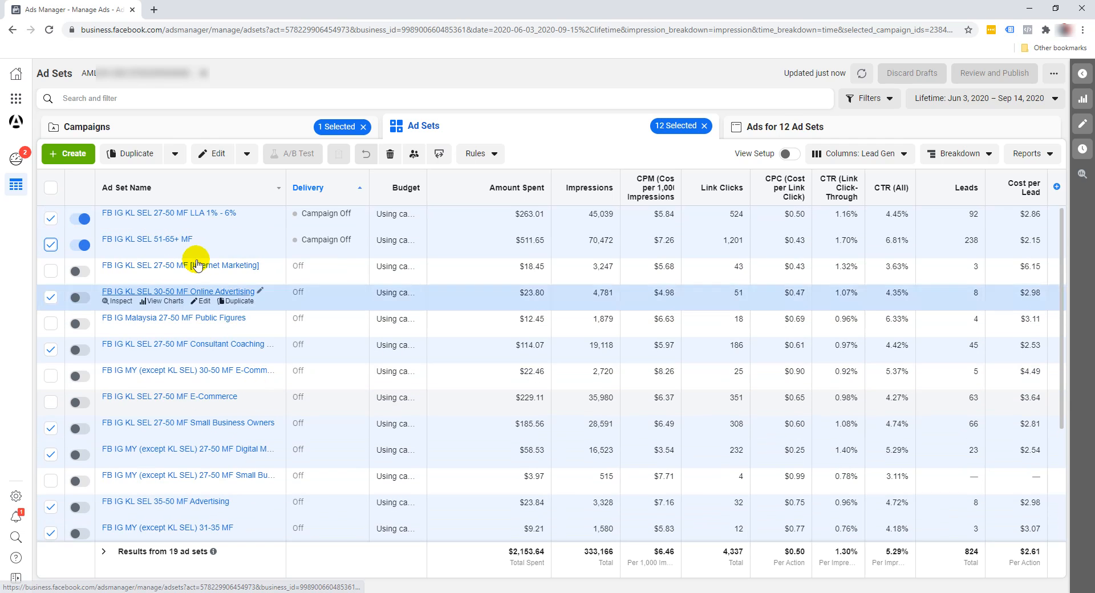
click(247, 153)
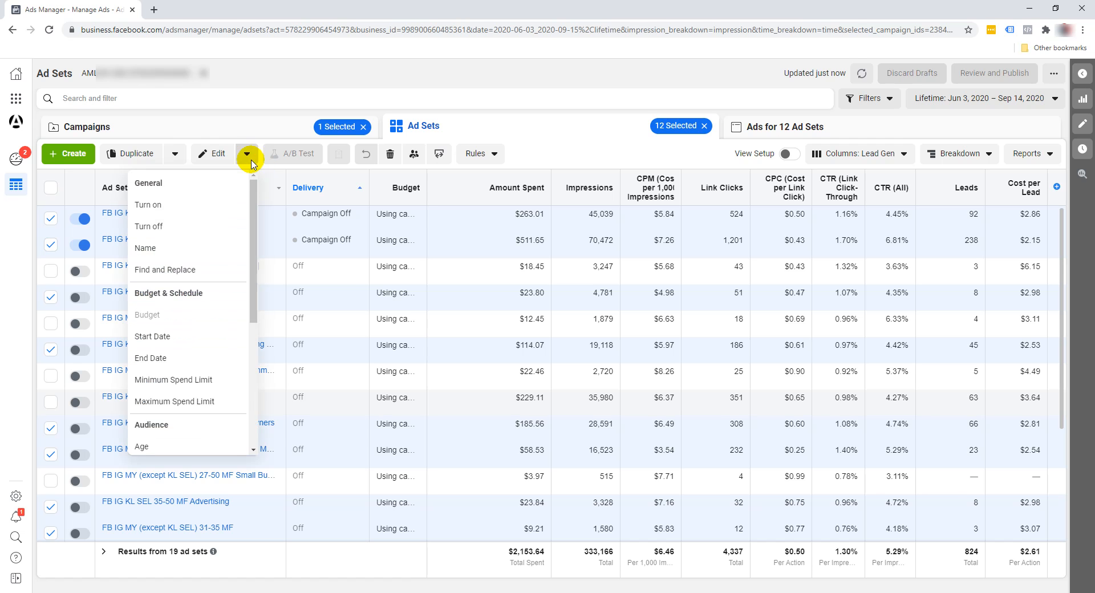
click(198, 206)
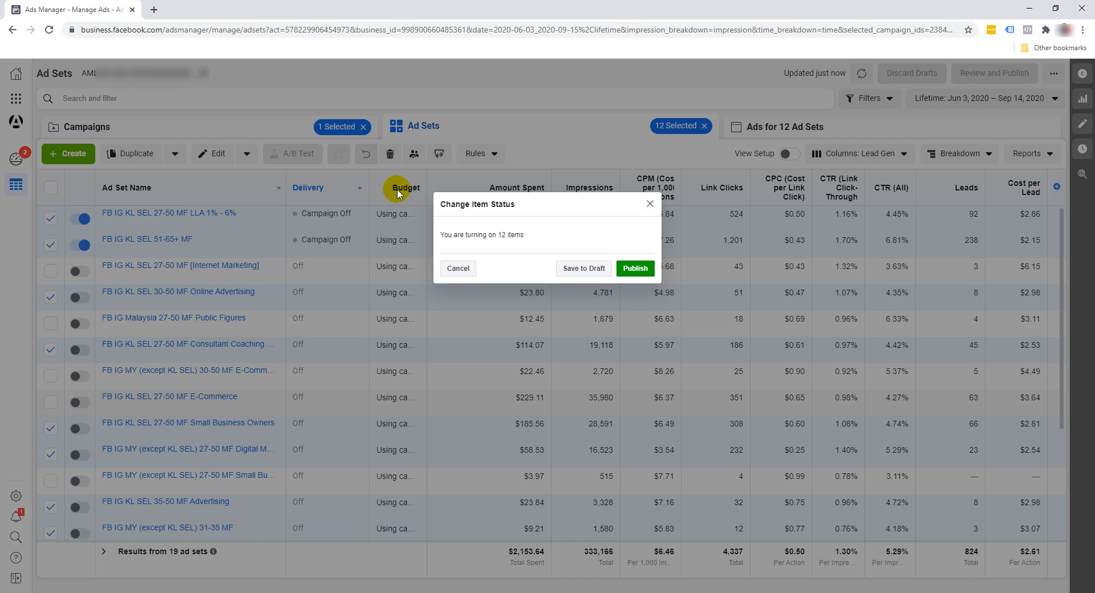
click(636, 269)
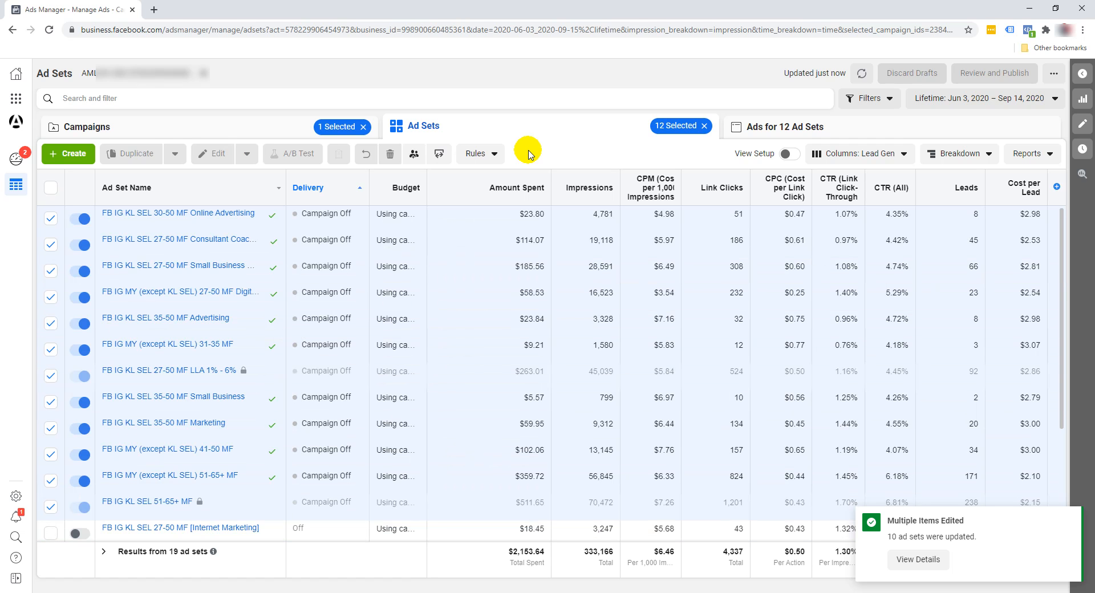
- Clear the selection and reselect the 12 enabled ad sets, from FB IG KL SEL 30-50 MF Online Advertising through FB IG KL SEL 51-65+ MF
click(51, 191)
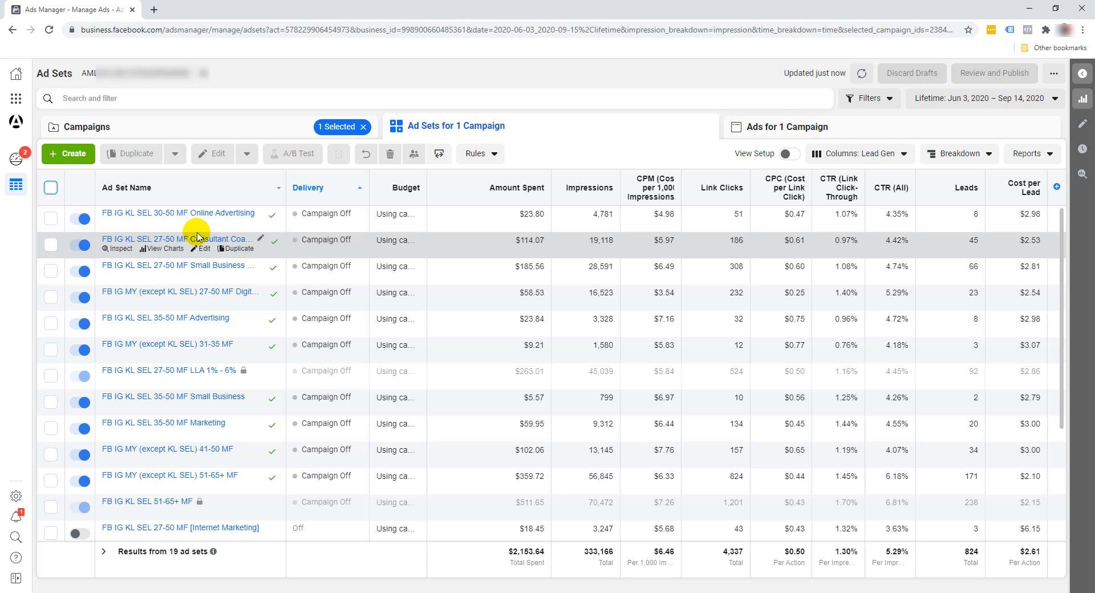
click(51, 218)
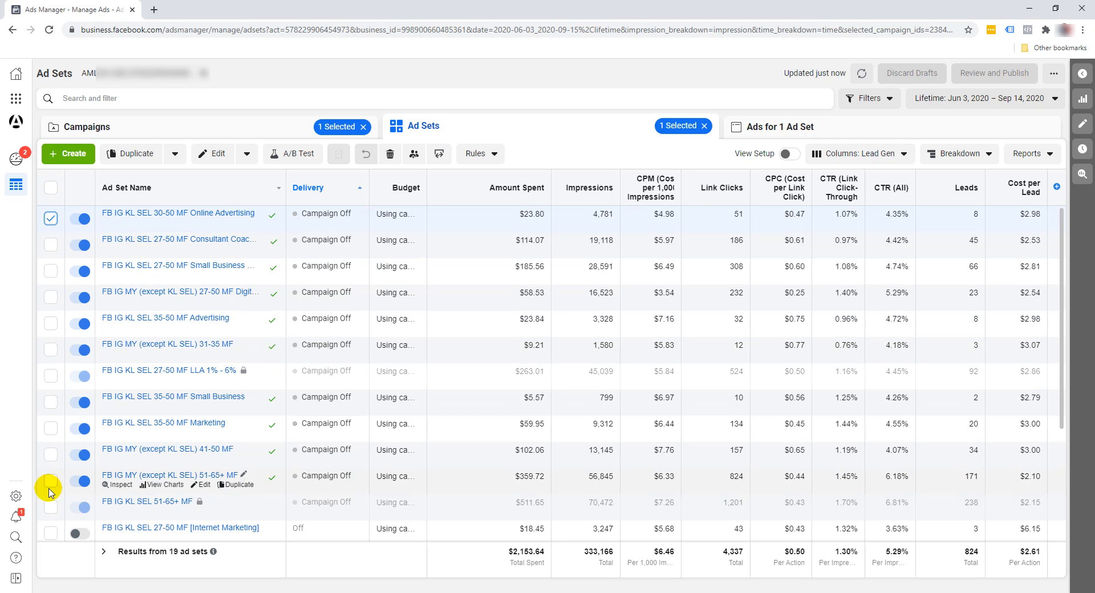
shift+click(51, 507)
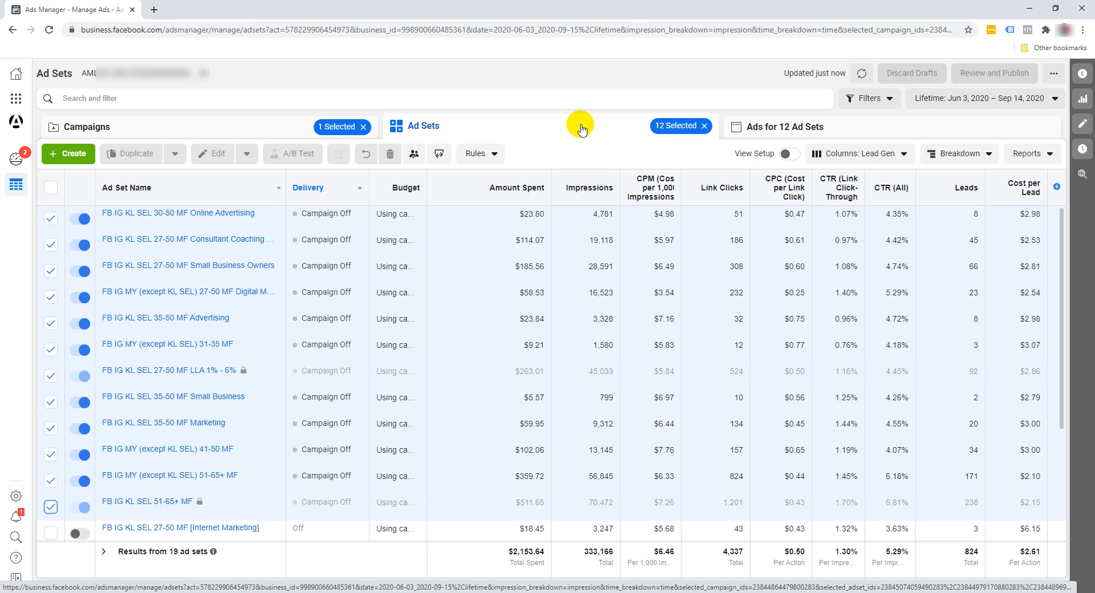
- Switch to Calculator, multiply 12 by 5, and close it
key(super)
click(276, 290)
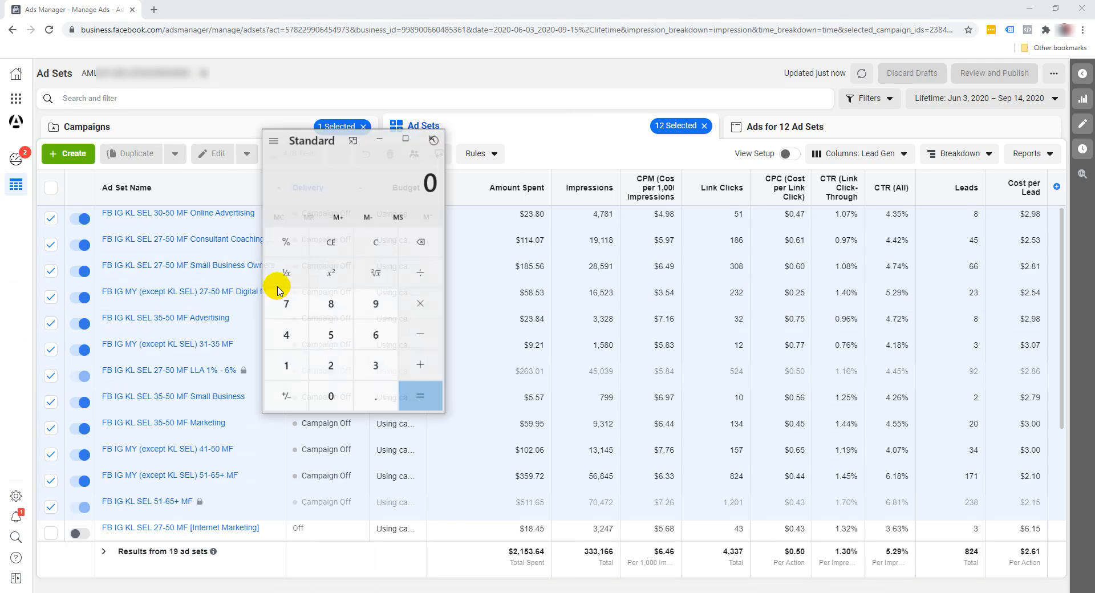
text(12*5=)
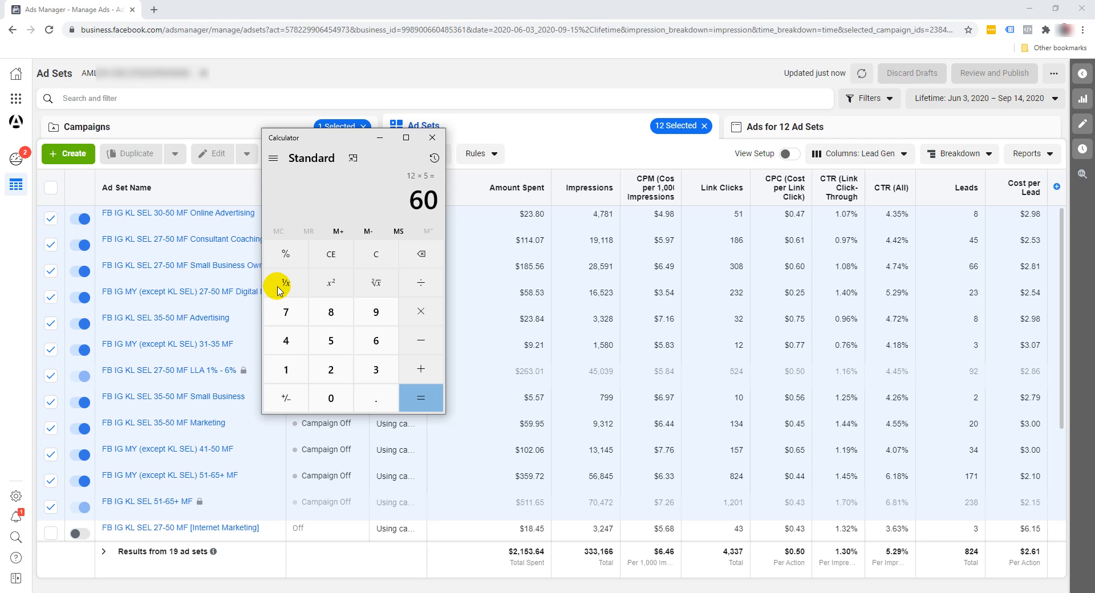
click(431, 140)
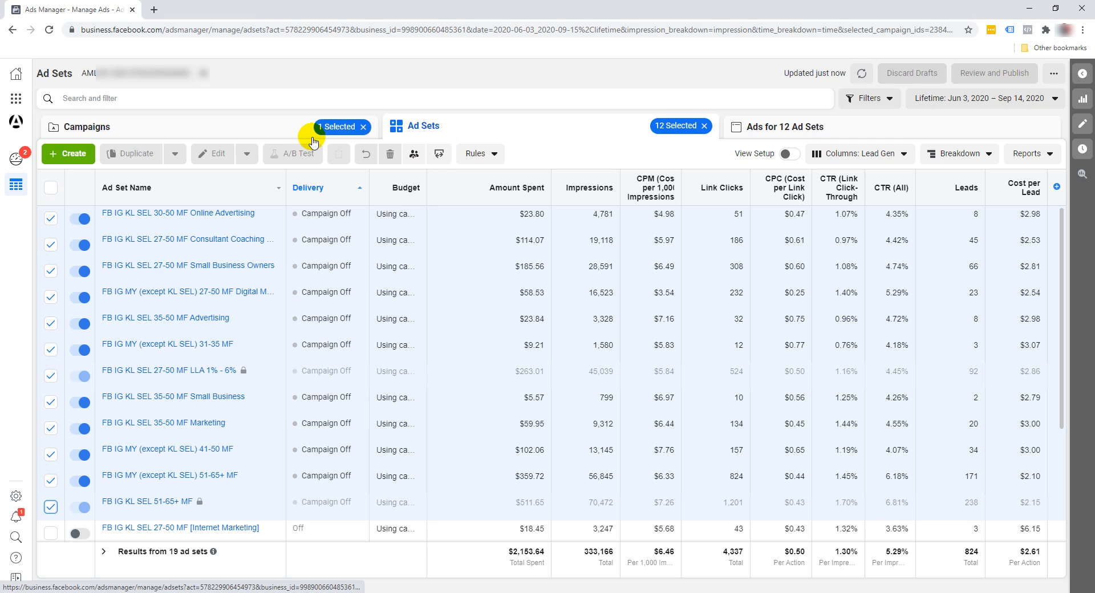
- Turn on the Conversions - Webinar - DBW [MY] Live campaign, set its daily budget to $60.00, and publish the change
click(277, 132)
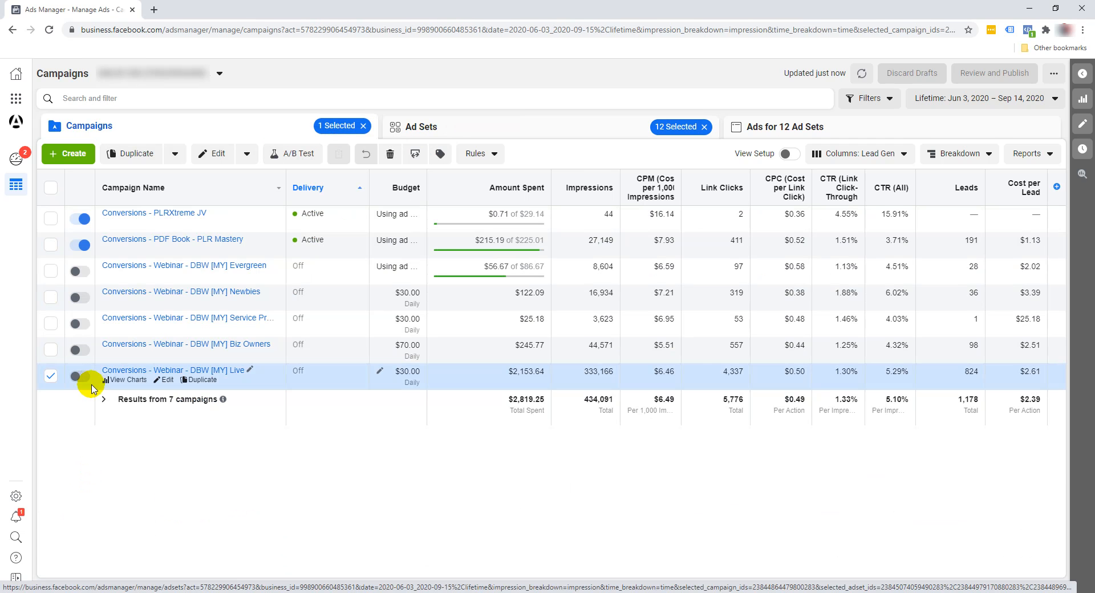
click(83, 380)
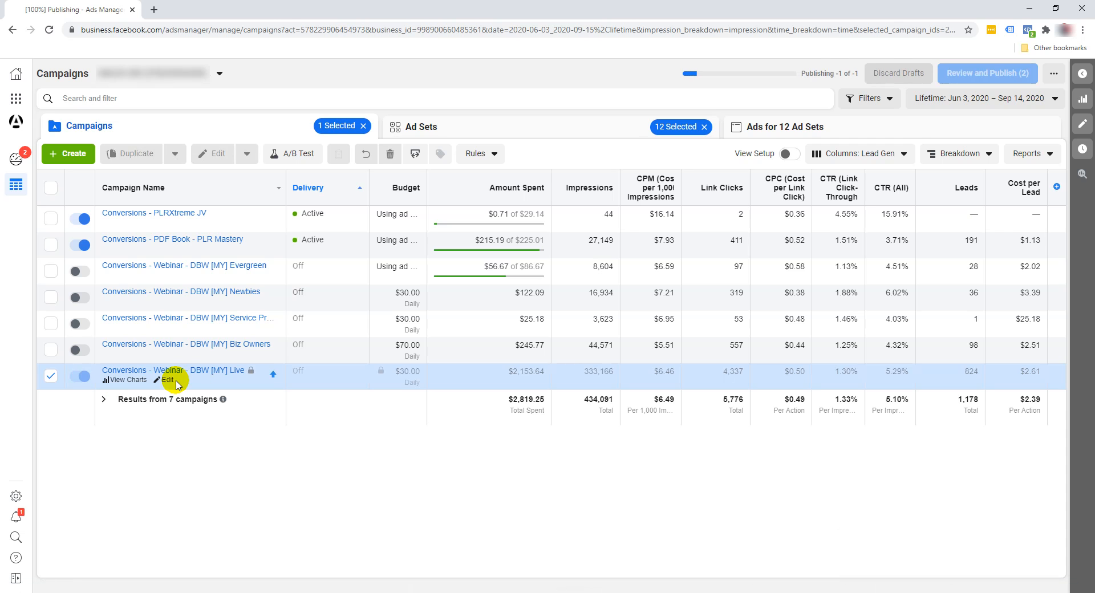
click(174, 386)
click(168, 277)
scroll(753, 354, down, 1)
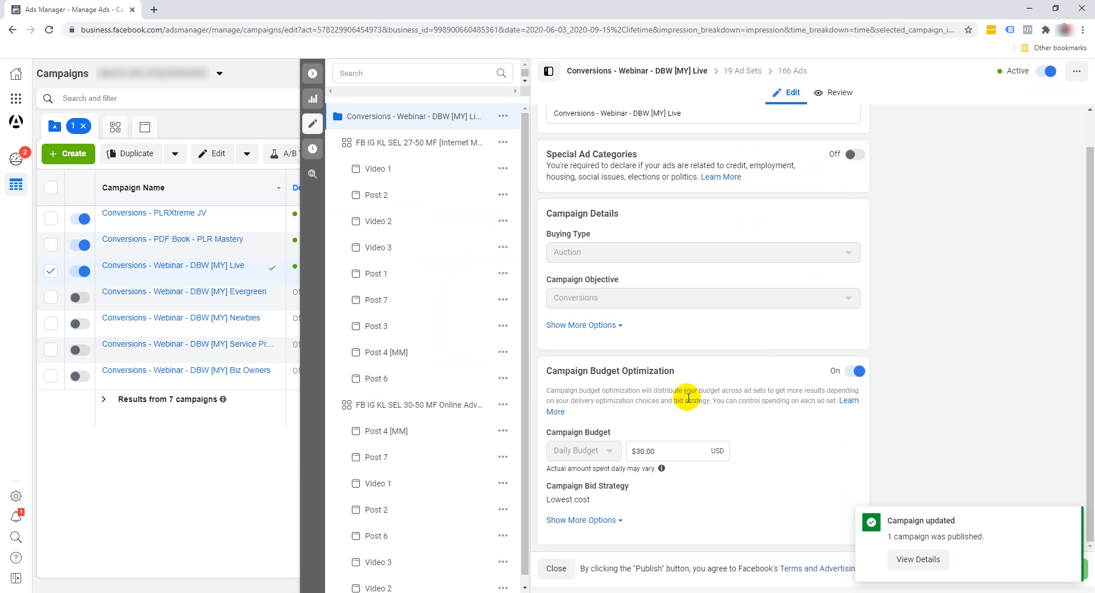
click(637, 451)
text(6)
click(730, 415)
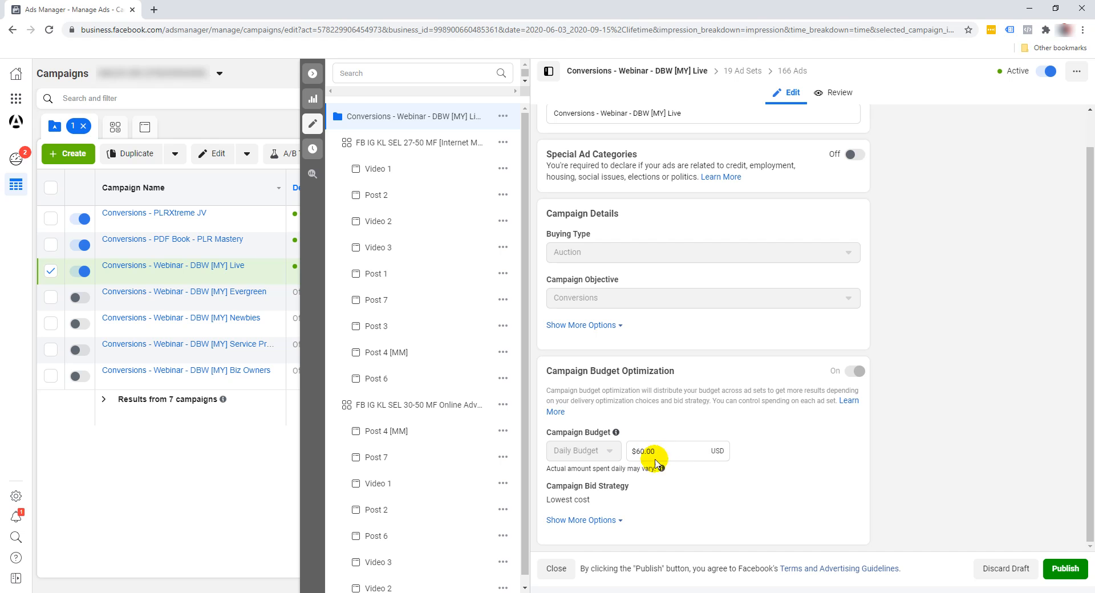
click(1083, 569)
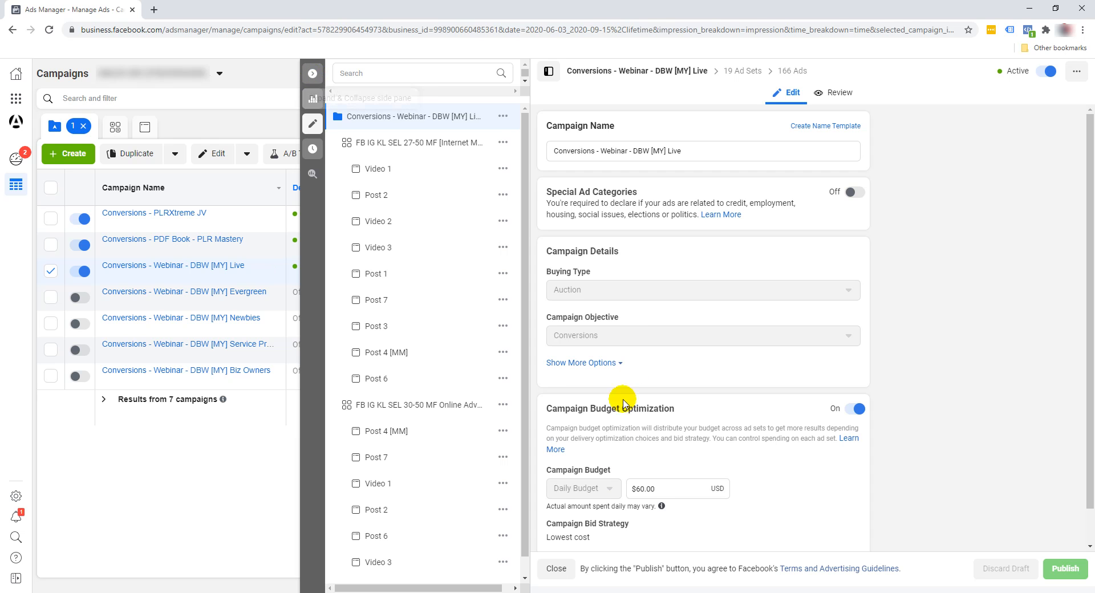
- Close the campaign editor and return to the ad sets of the Live webinar campaign
click(313, 73)
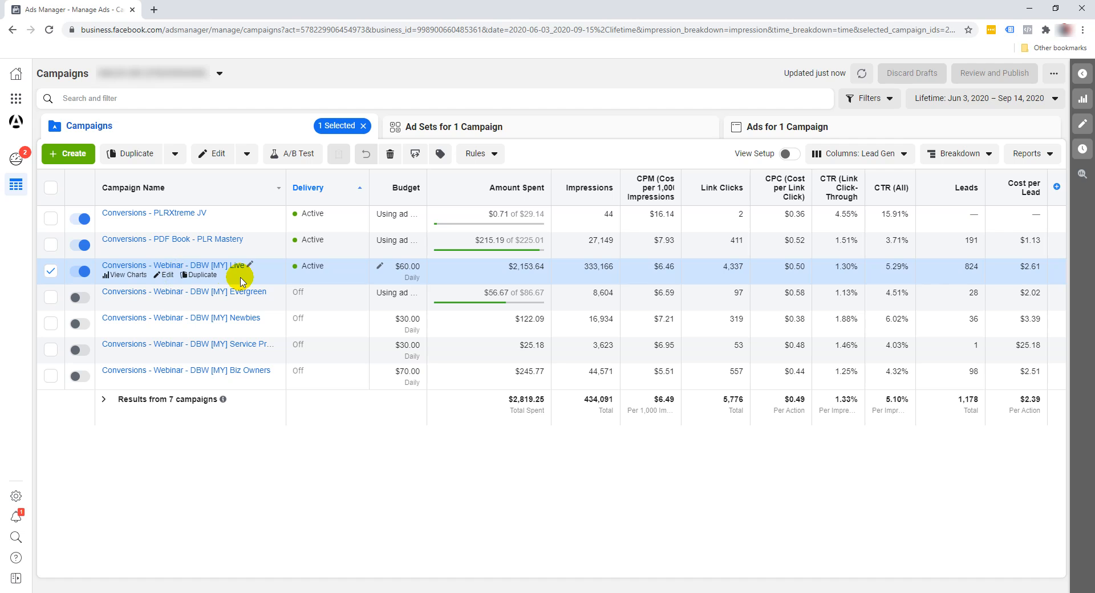
click(468, 125)
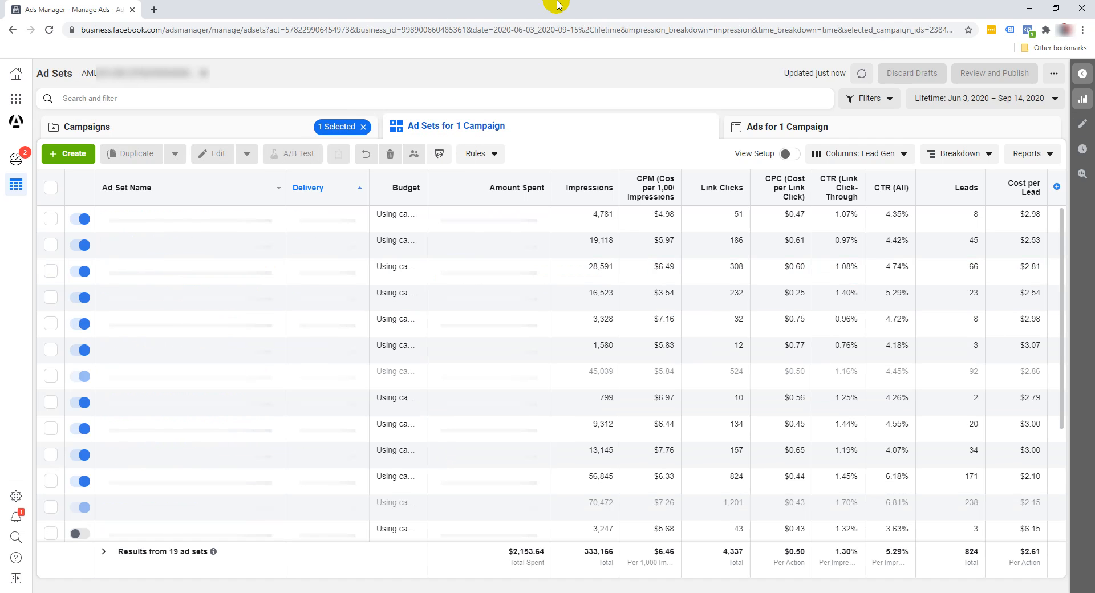